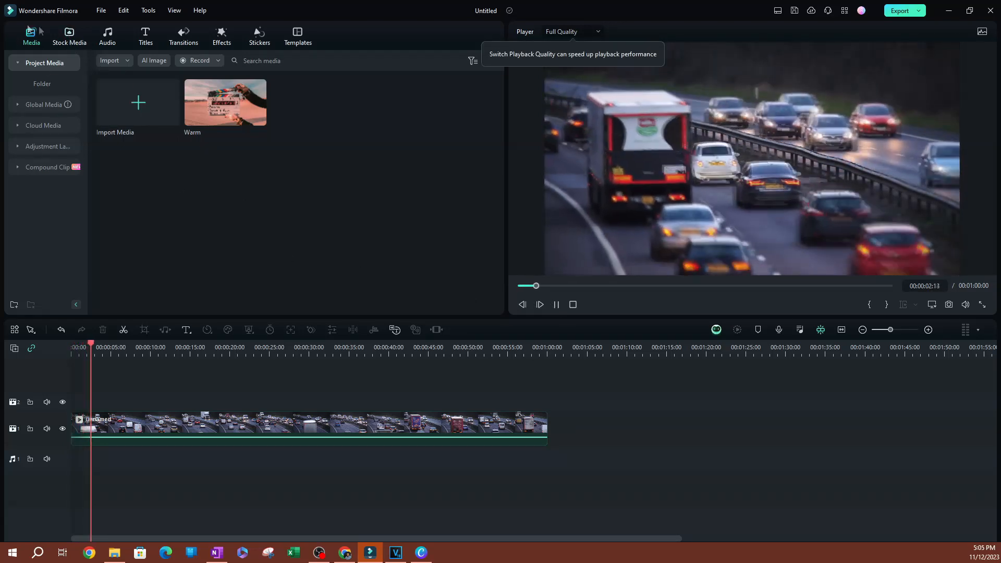
- Browse the Pexels stock videos, return to the project media and pause the playback
click(68, 35)
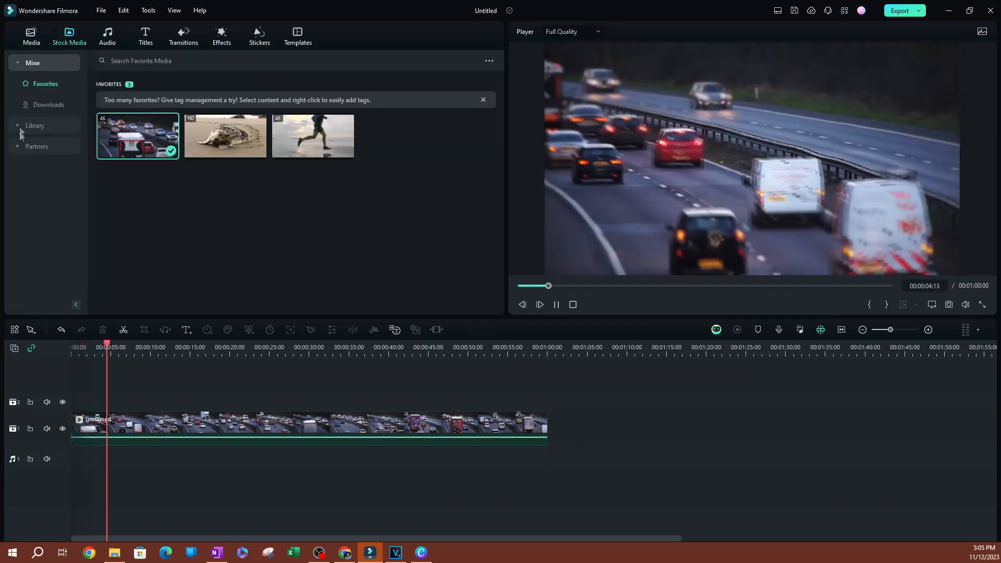
click(15, 149)
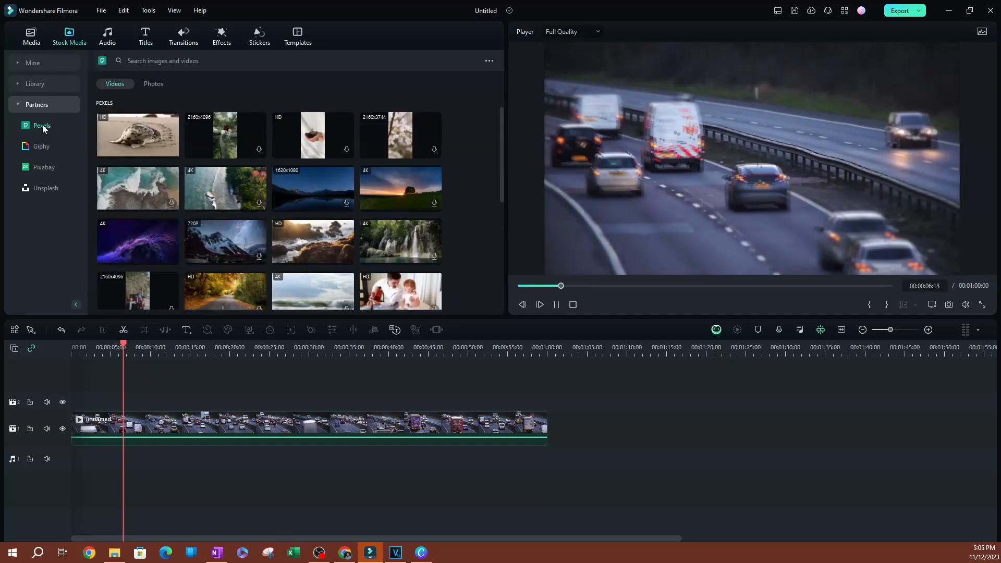
click(32, 39)
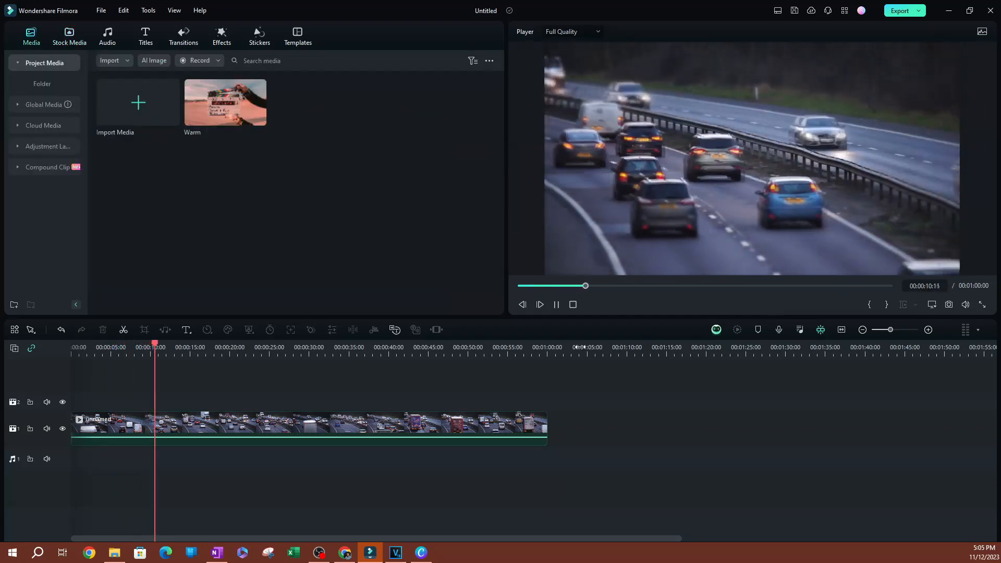
key(space)
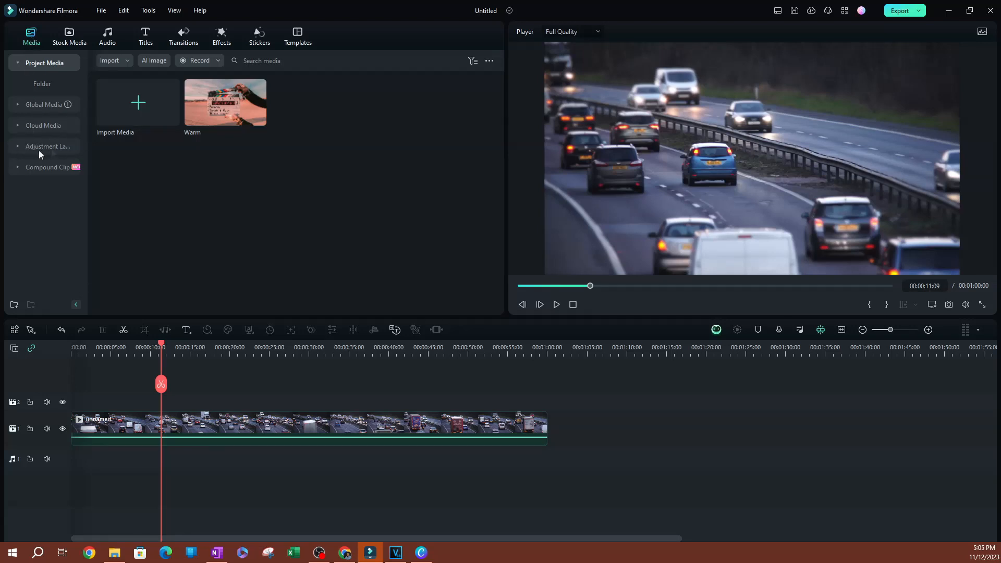
- Look through the preset and custom adjustment layers in the media library
click(23, 146)
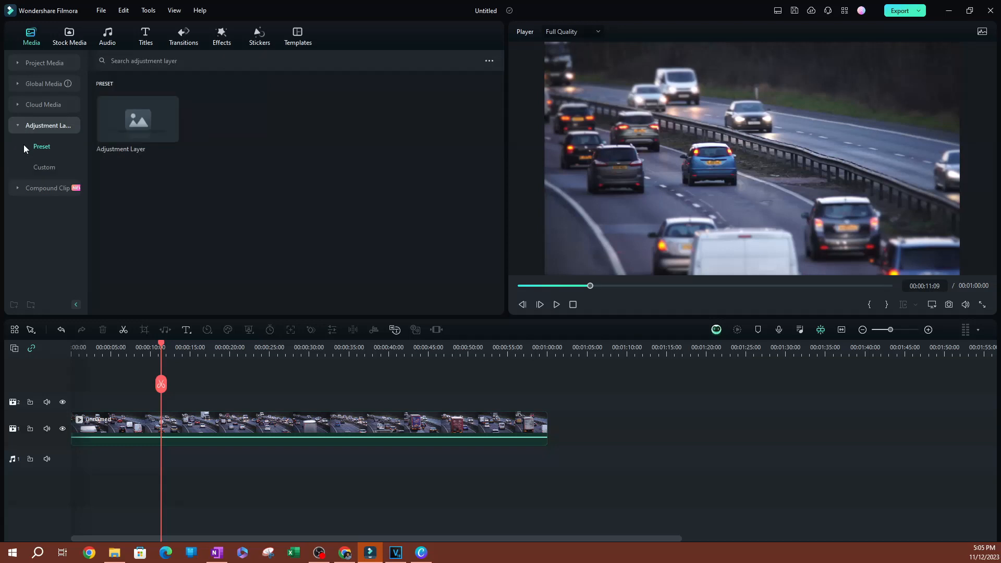
click(45, 167)
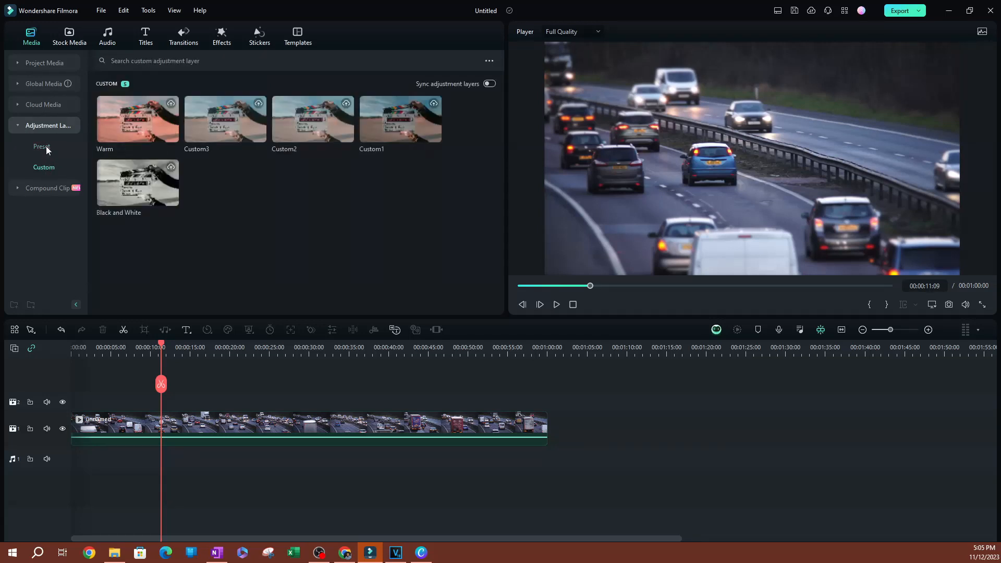
click(46, 148)
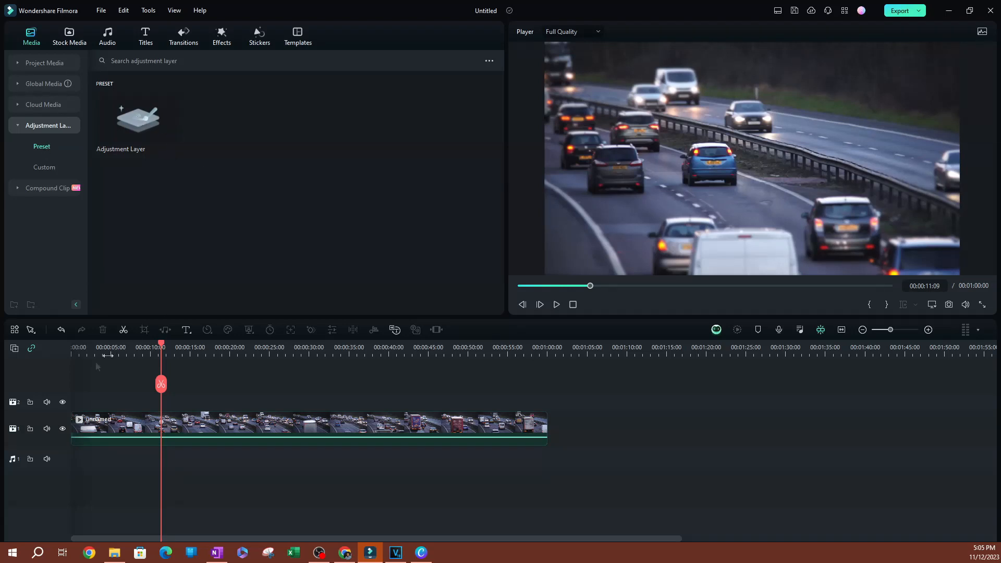
click(48, 168)
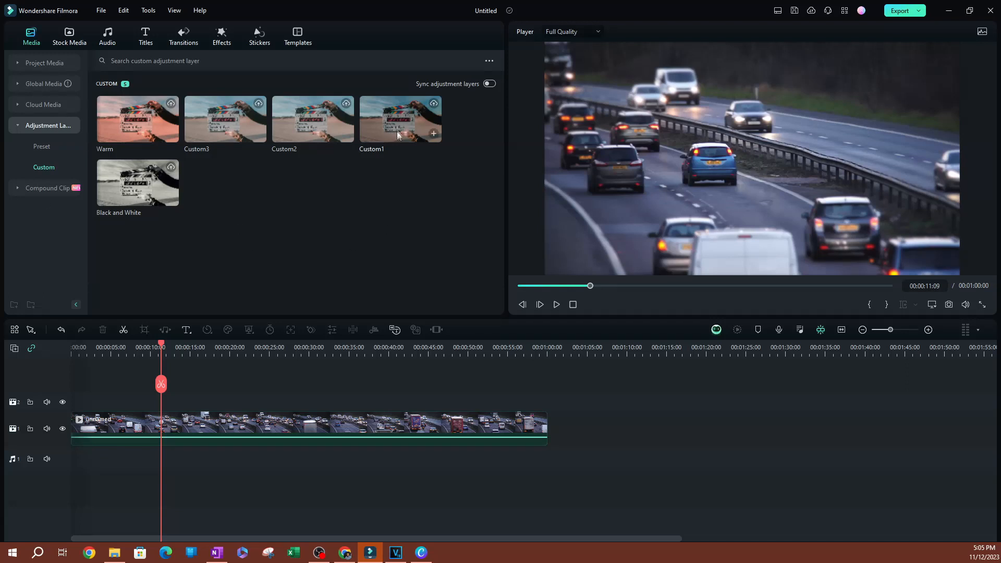
- Try the Custom1 adjustment layer on video track 2 above the start of the clip, preview it and delete it
drag(393, 119, 92, 402)
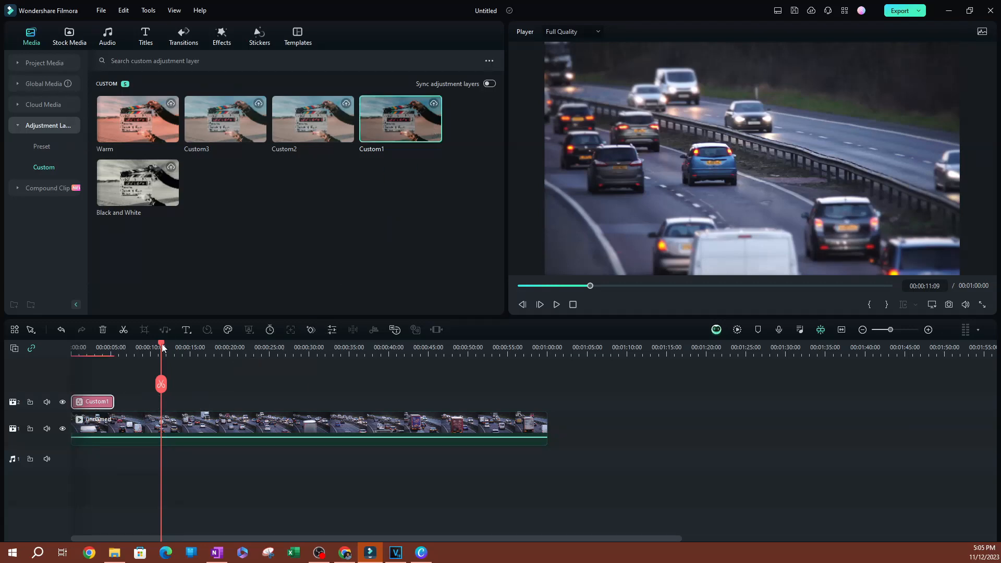
drag(163, 349, 94, 359)
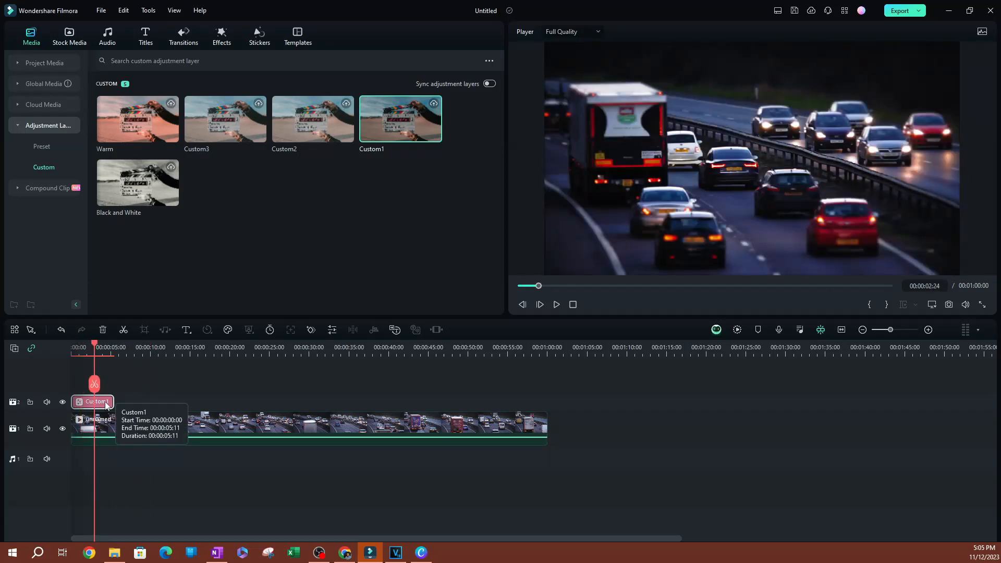
key(Delete)
- Place the Warm adjustment layer on video track 2 from the start and extend it to the clip's full one-minute length
drag(115, 131, 73, 406)
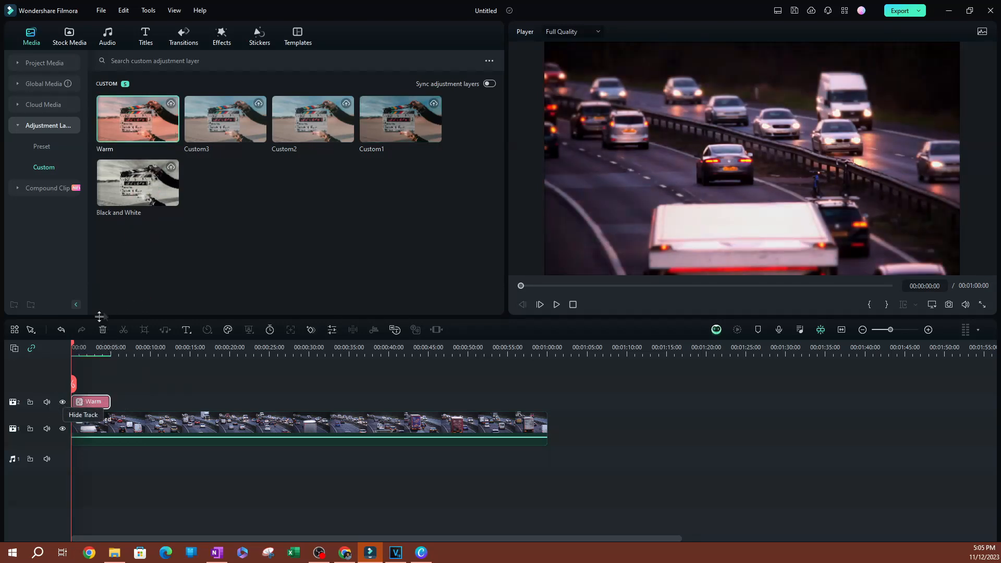
click(89, 351)
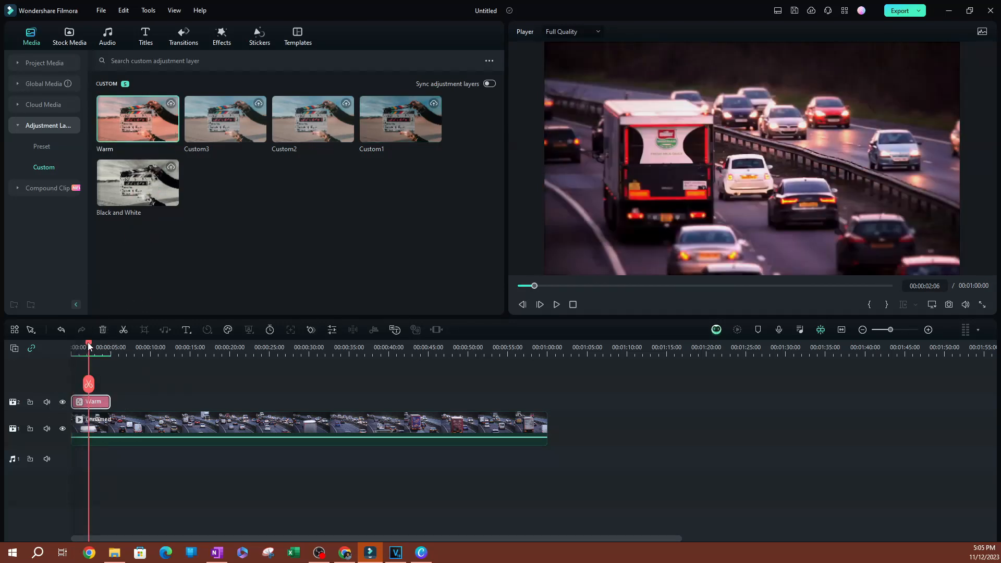
click(155, 351)
click(71, 353)
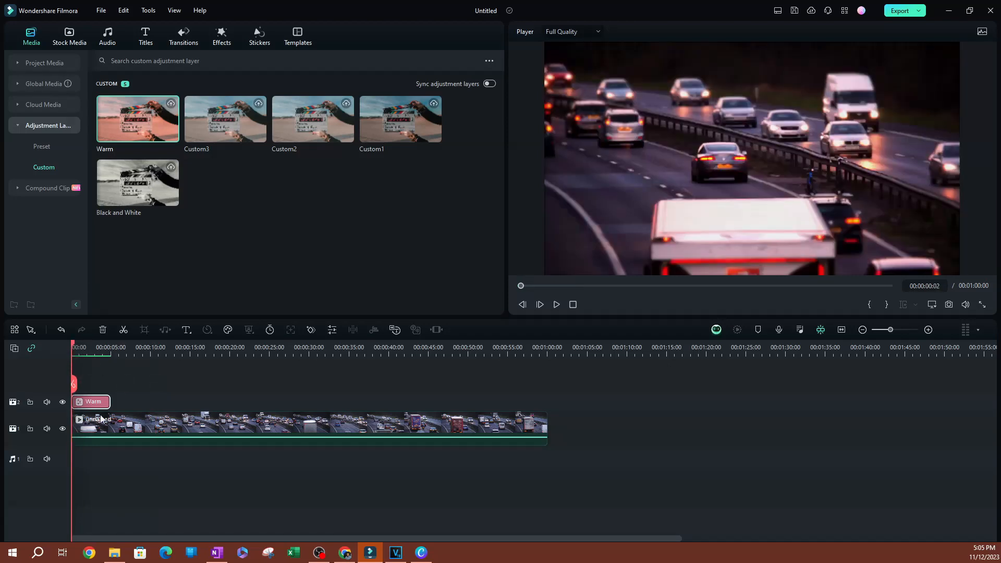
drag(111, 405, 547, 429)
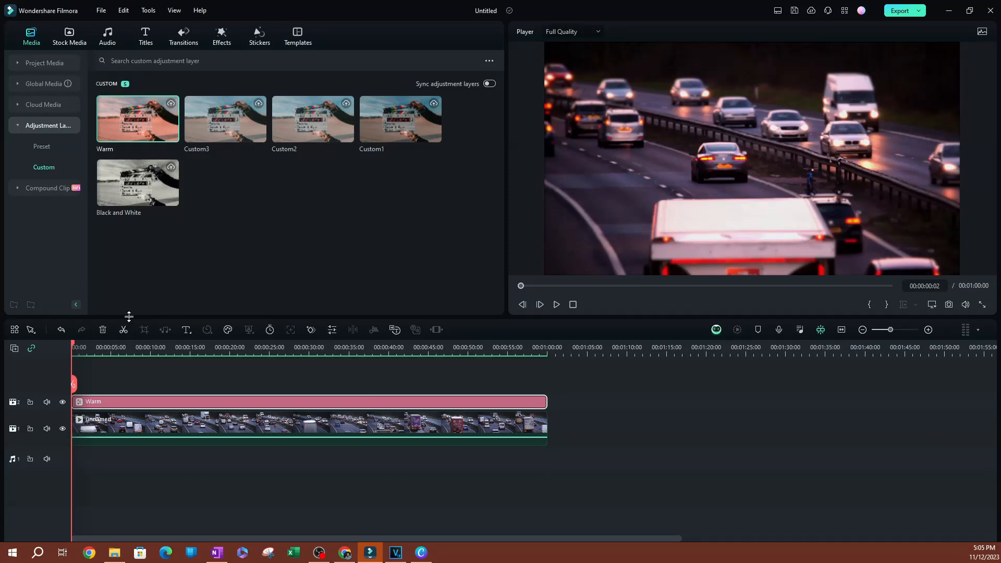
- Examine the Warm layer's basic transform, animation preset and color settings
double_click(119, 402)
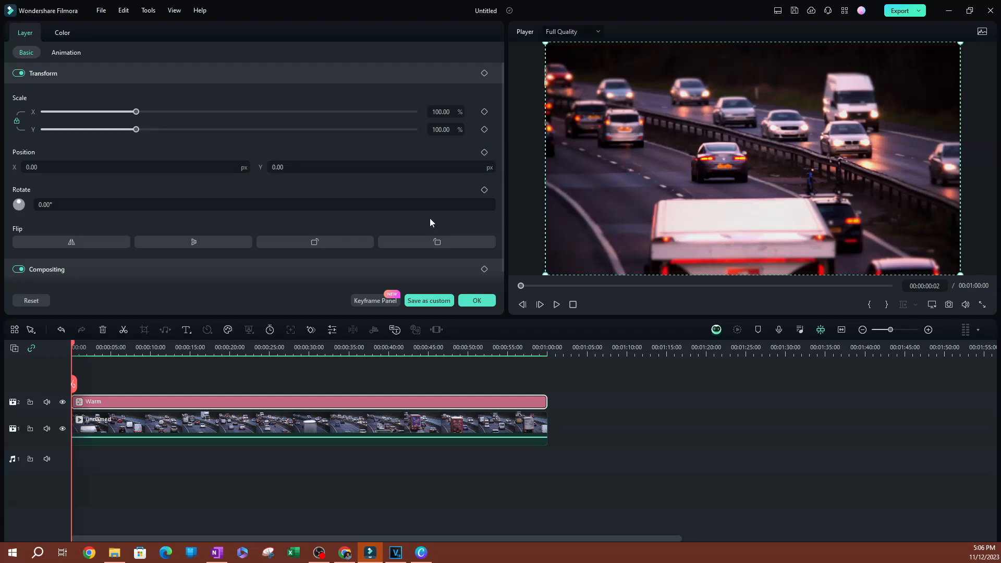
scroll(359, 219, down, 1)
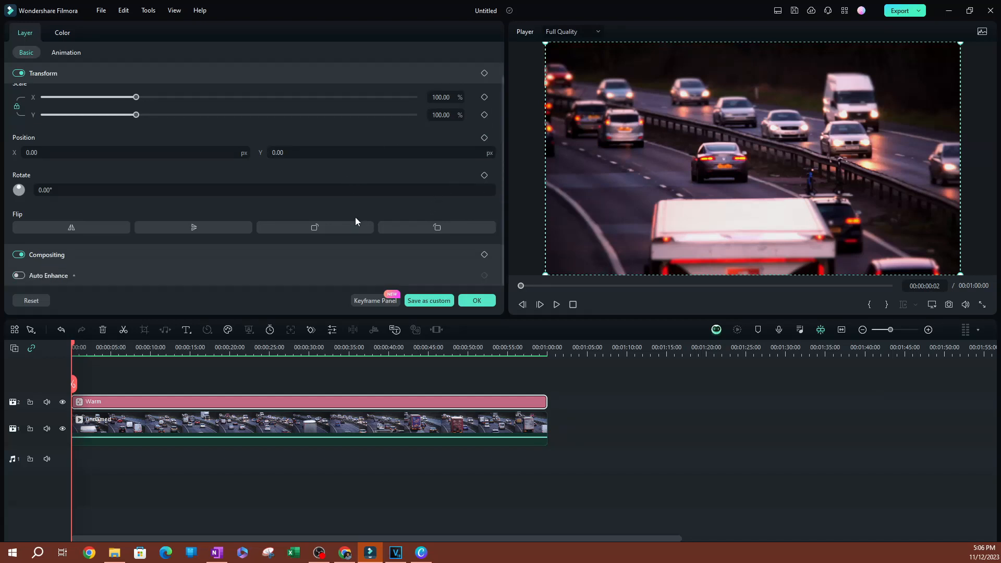
scroll(355, 217, up, 1)
click(66, 53)
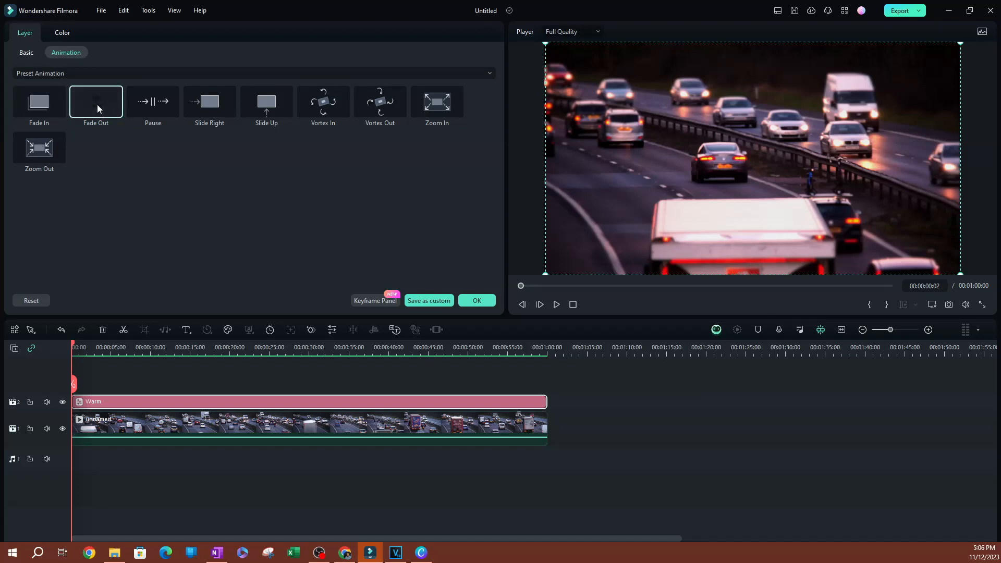
click(63, 74)
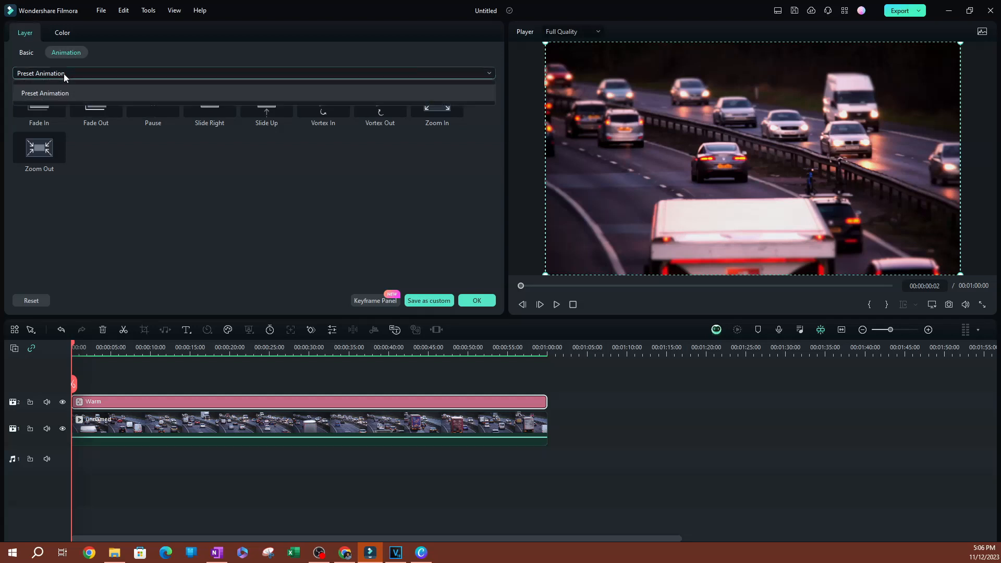
click(65, 34)
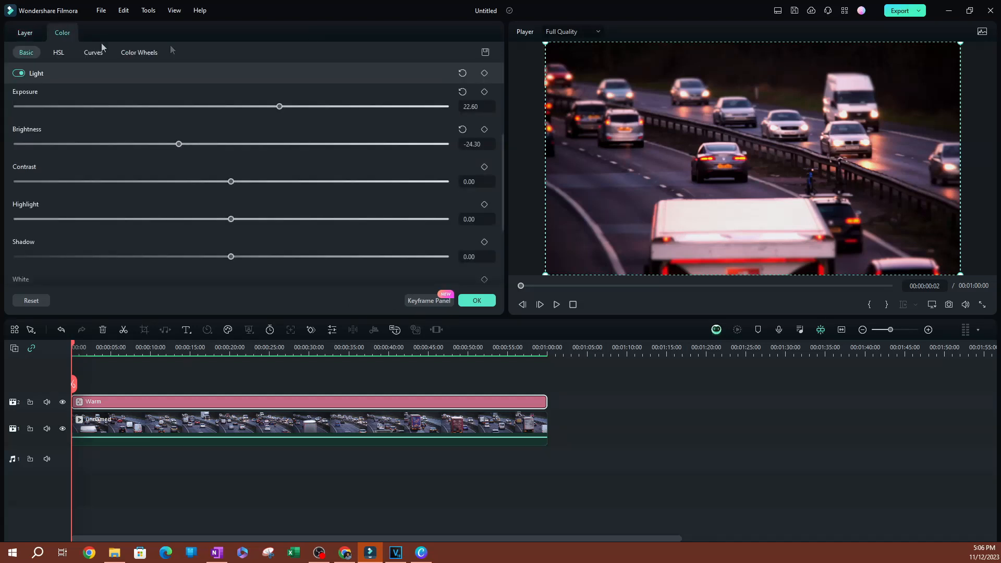
click(484, 92)
scroll(479, 241, down, 5)
scroll(482, 237, up, 3)
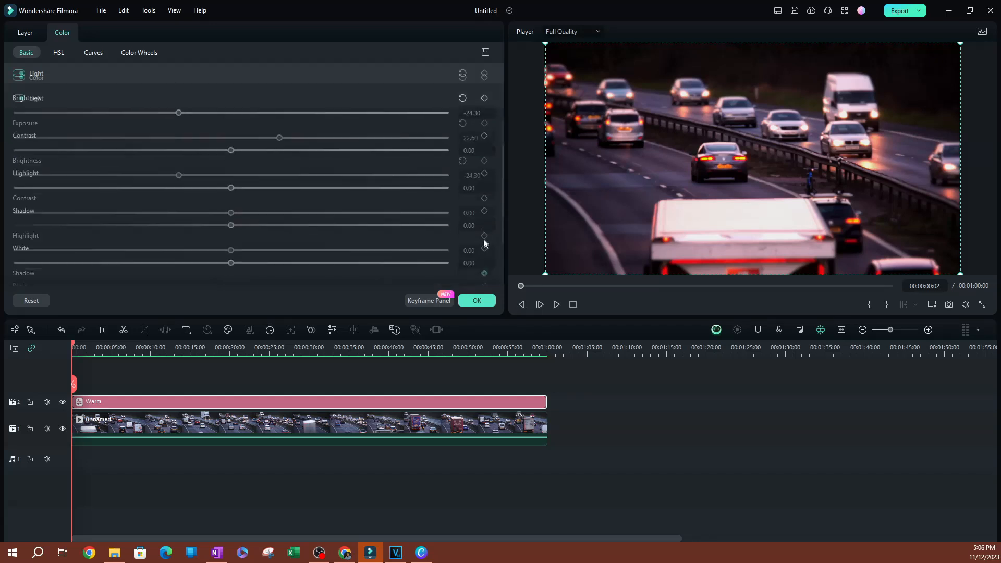
- Move the Warm layer out of frame with position X at -1933 and add a position keyframe at the timeline start
click(24, 34)
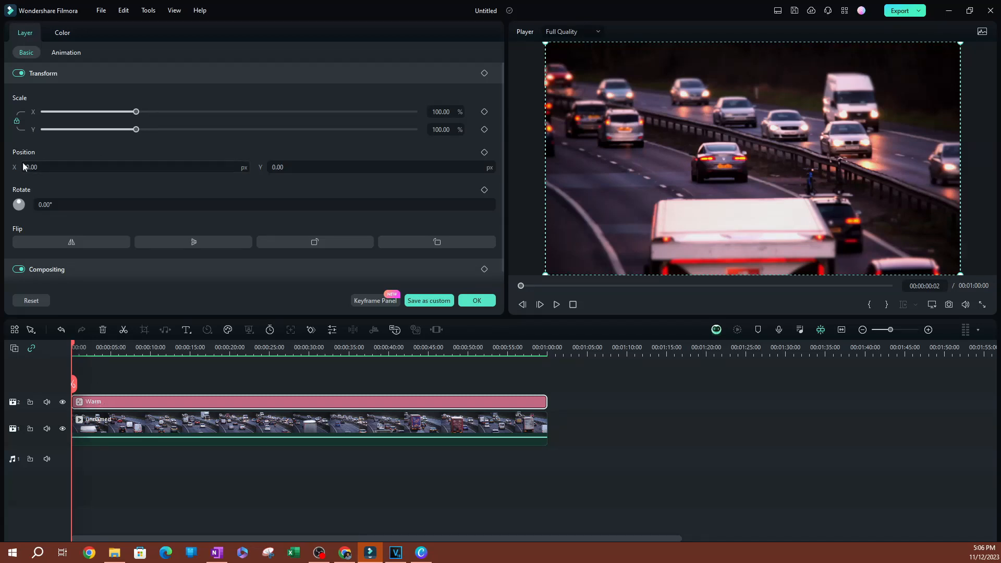
drag(132, 164, 27, 163)
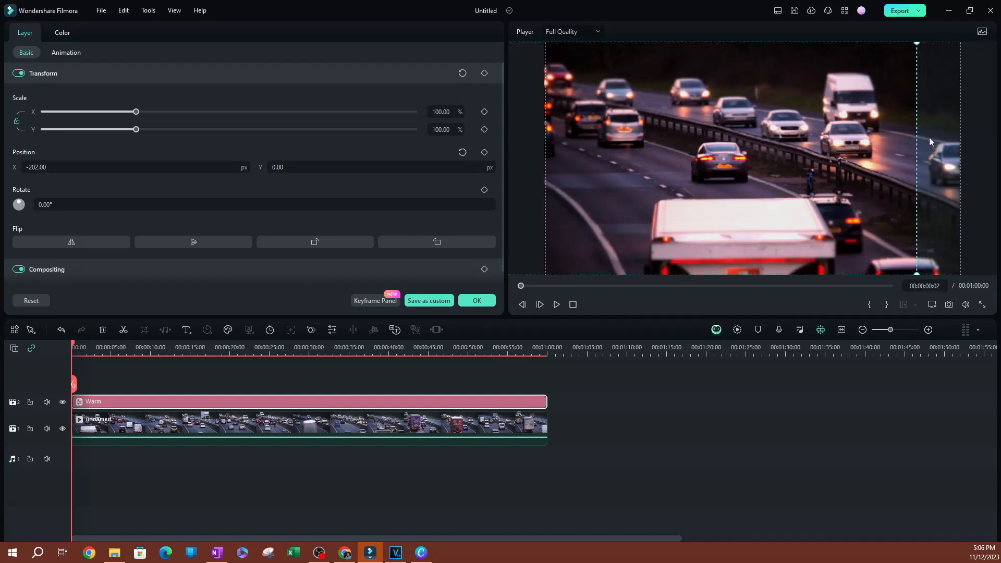
drag(197, 164, 256, 167)
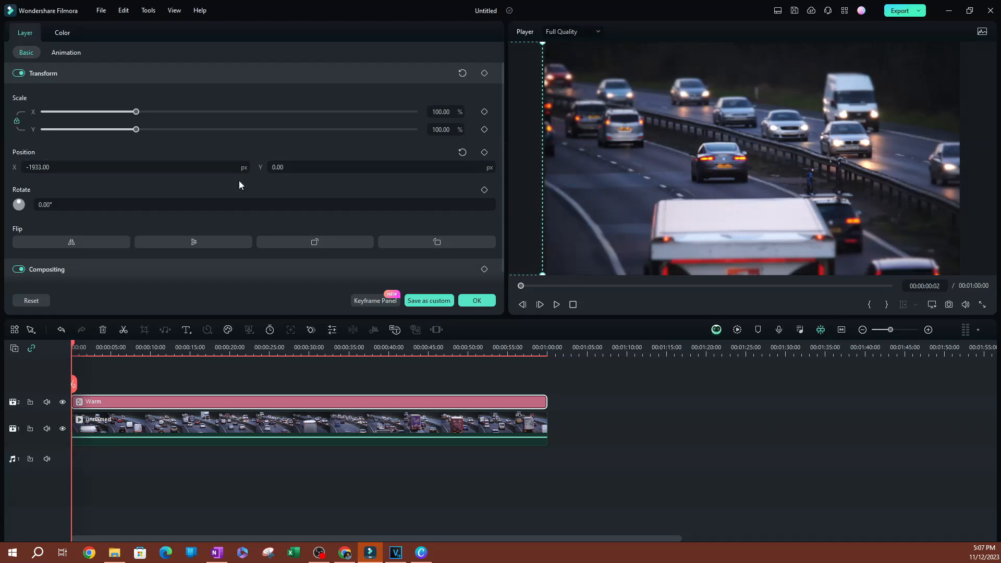
click(485, 152)
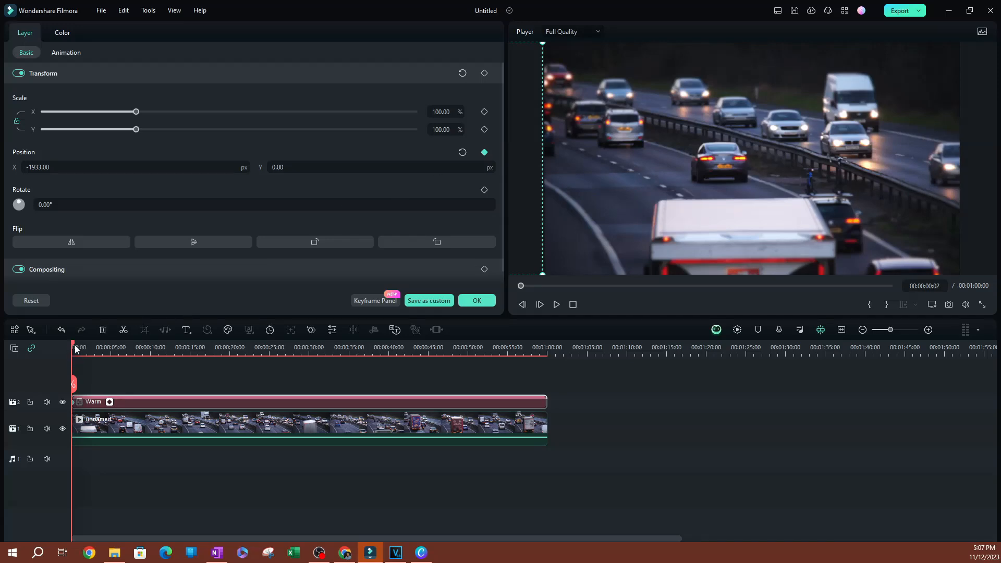
- Reset the Warm layer's position to 0 at 00:00:02:21 as a second keyframe and enlarge the height of video track 2
drag(74, 347, 94, 355)
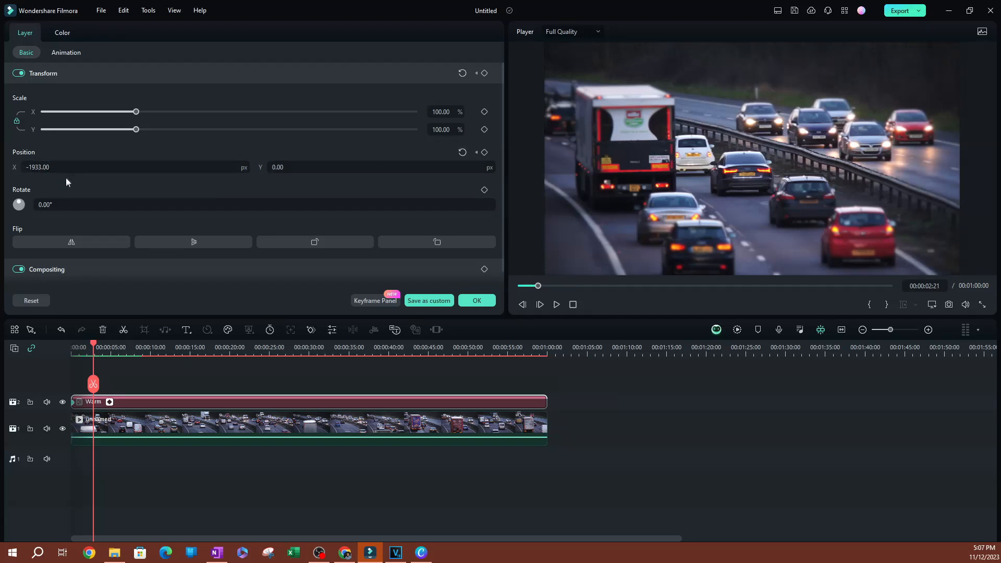
click(461, 153)
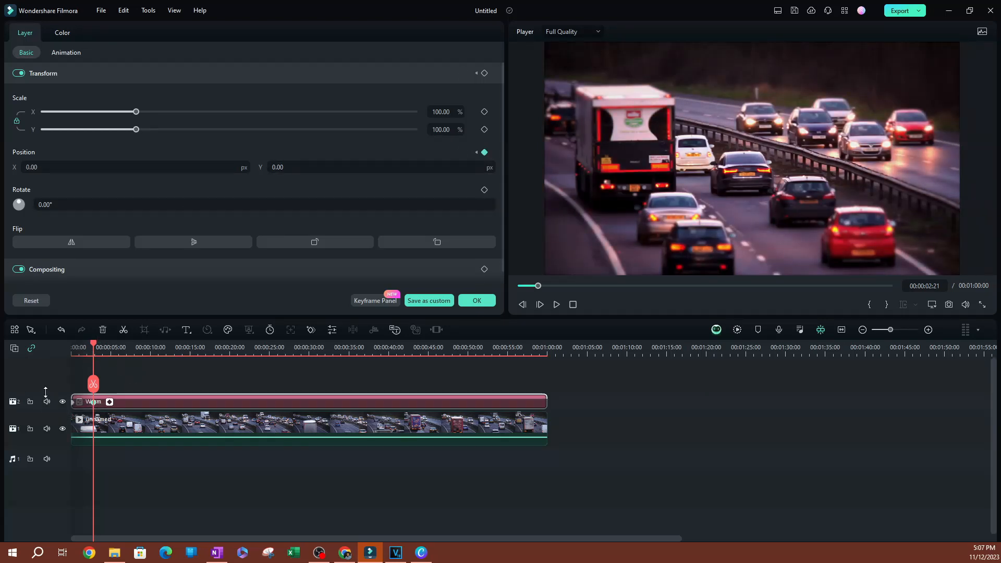
drag(46, 392, 45, 364)
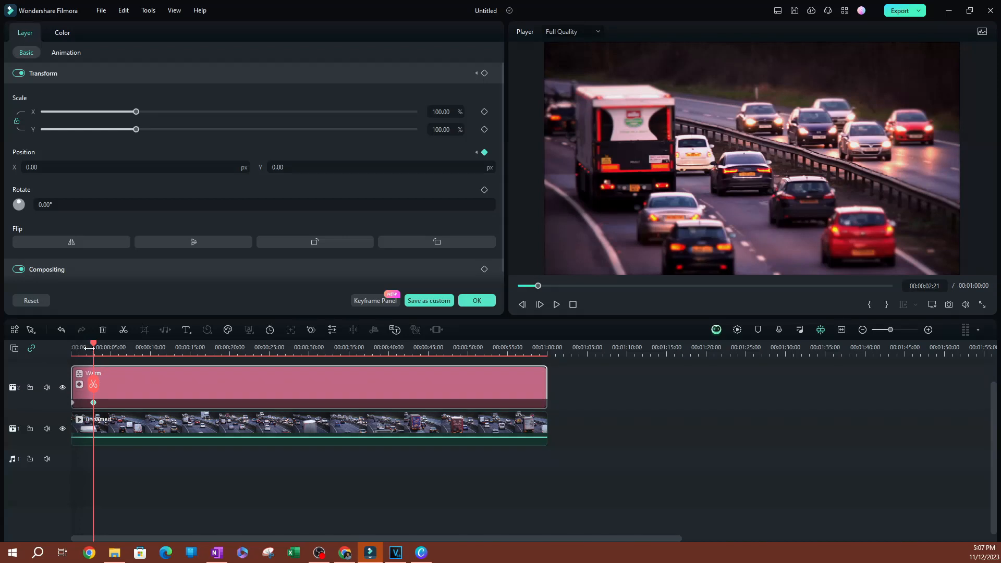
- Play the slide-in from the start and move the second position keyframe earlier, to 00:00:01:24
drag(92, 345, 44, 352)
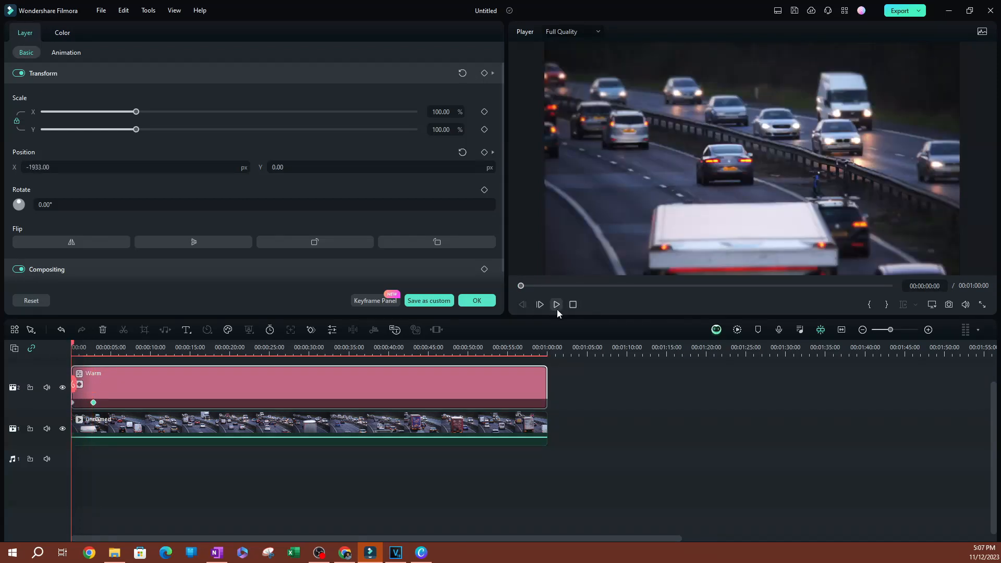
click(557, 306)
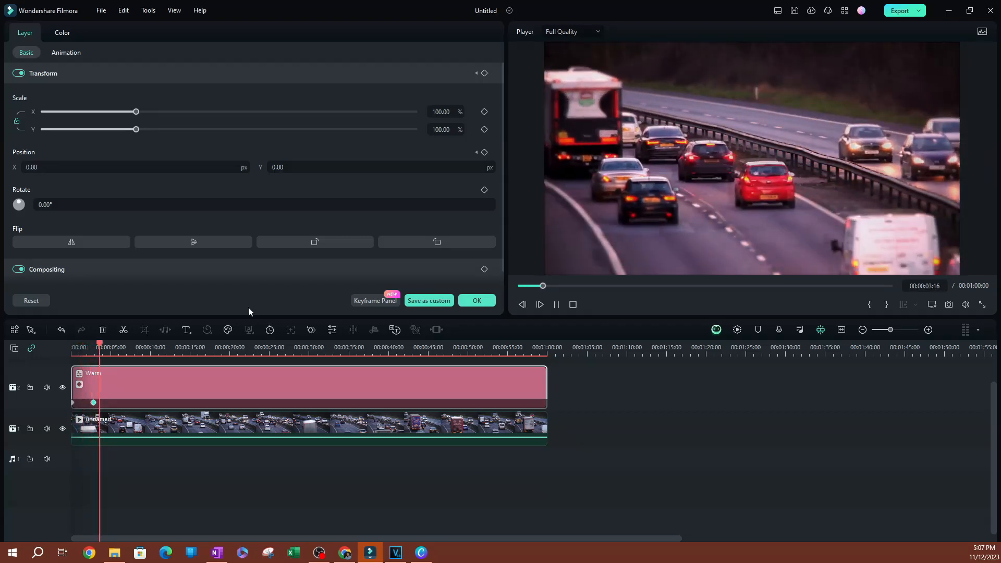
key(space)
drag(94, 403, 86, 404)
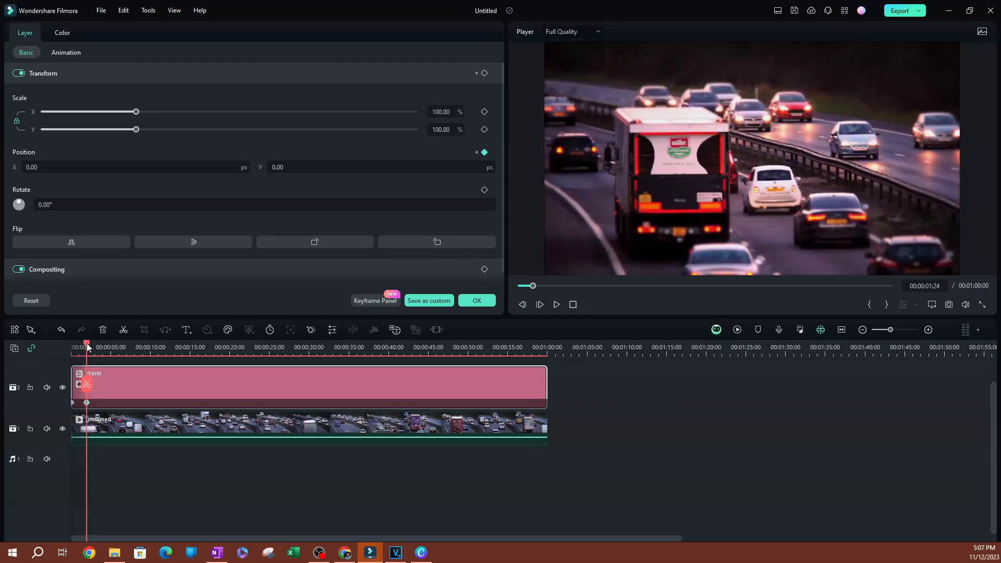
- Play the Warm layer's shortened slide-in again from the beginning and pause after it completes
drag(86, 344, 15, 349)
key(space)
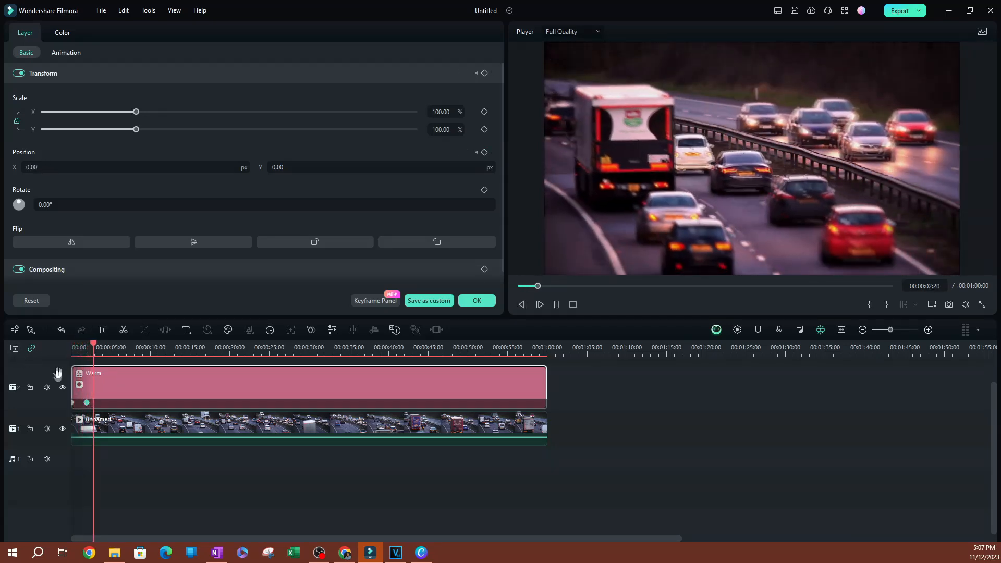
key(space)
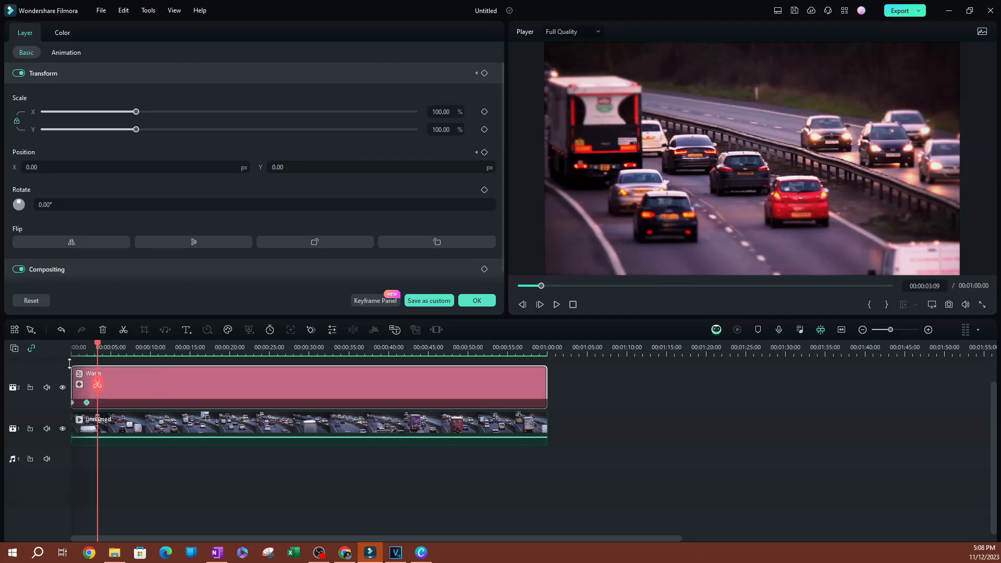
- Move the playhead to 00:00:14:14 on the timeline
drag(97, 345, 186, 359)
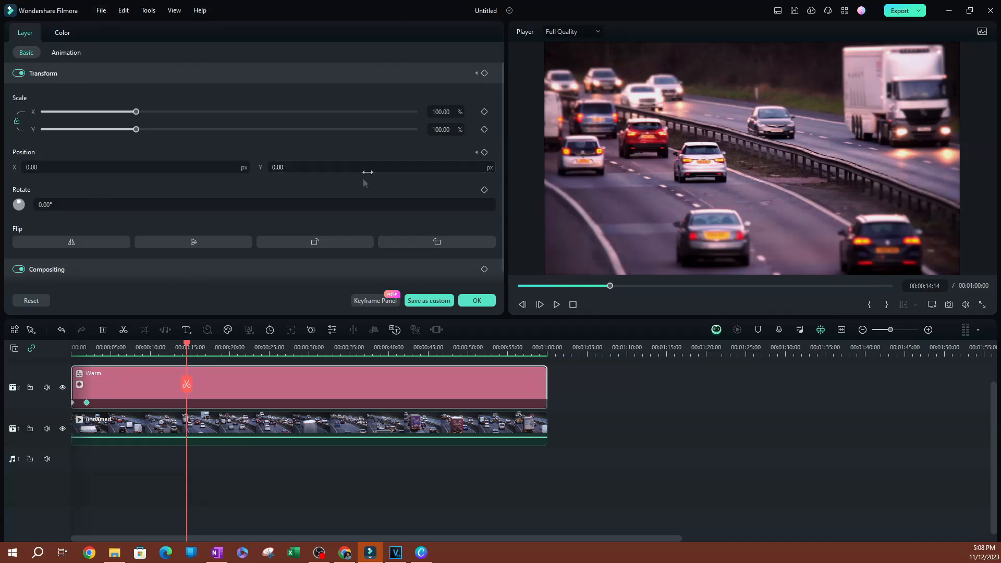